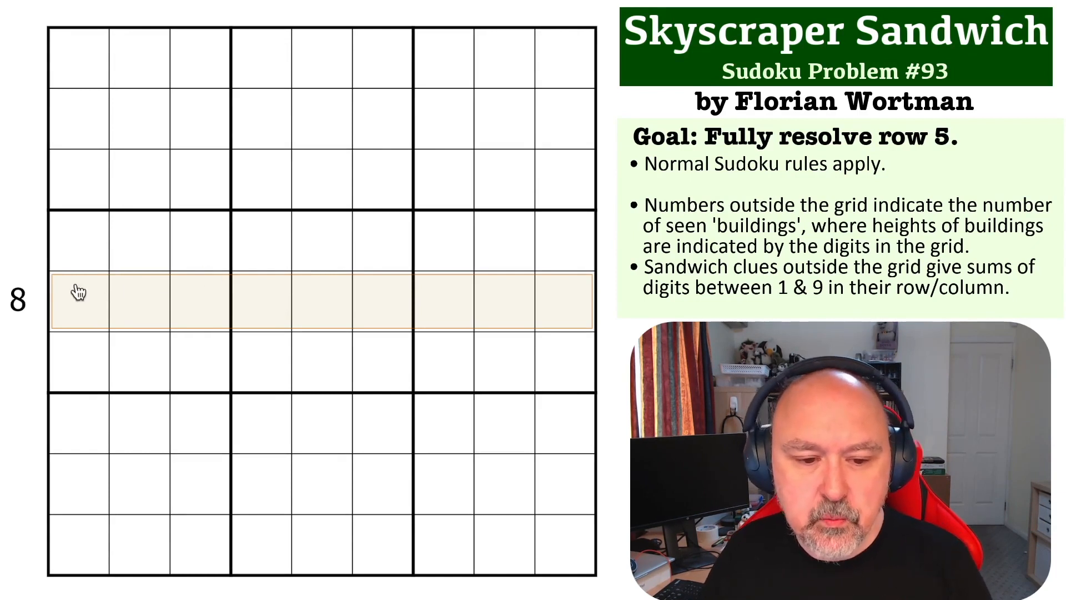
Survey row 5, highlighting the whole row and then each of its cells in turn
left_click_drag(79, 302, 570, 303)
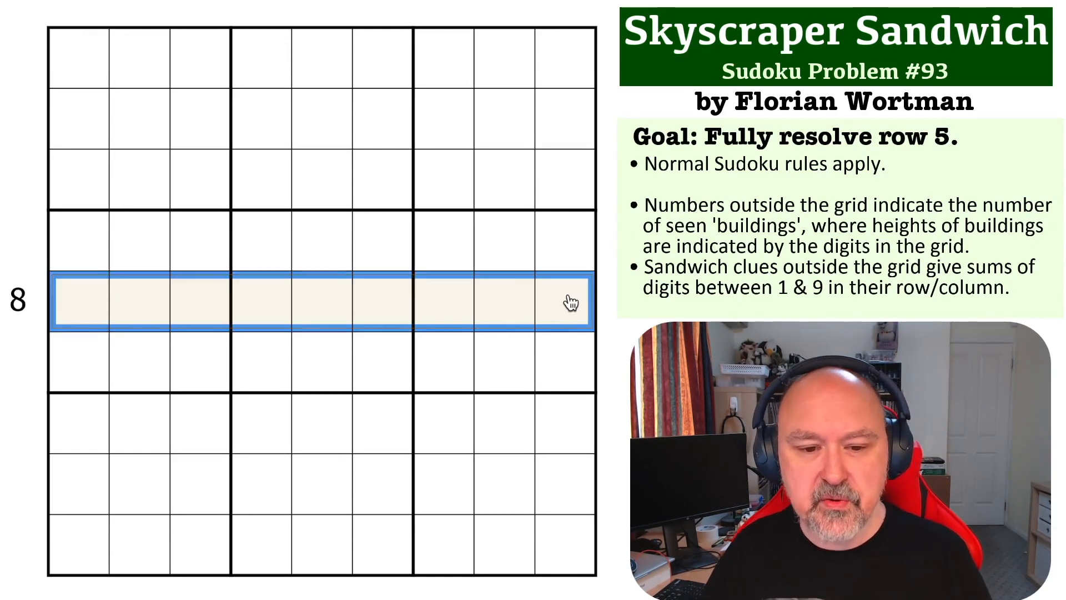
left_click_drag(88, 308, 566, 305)
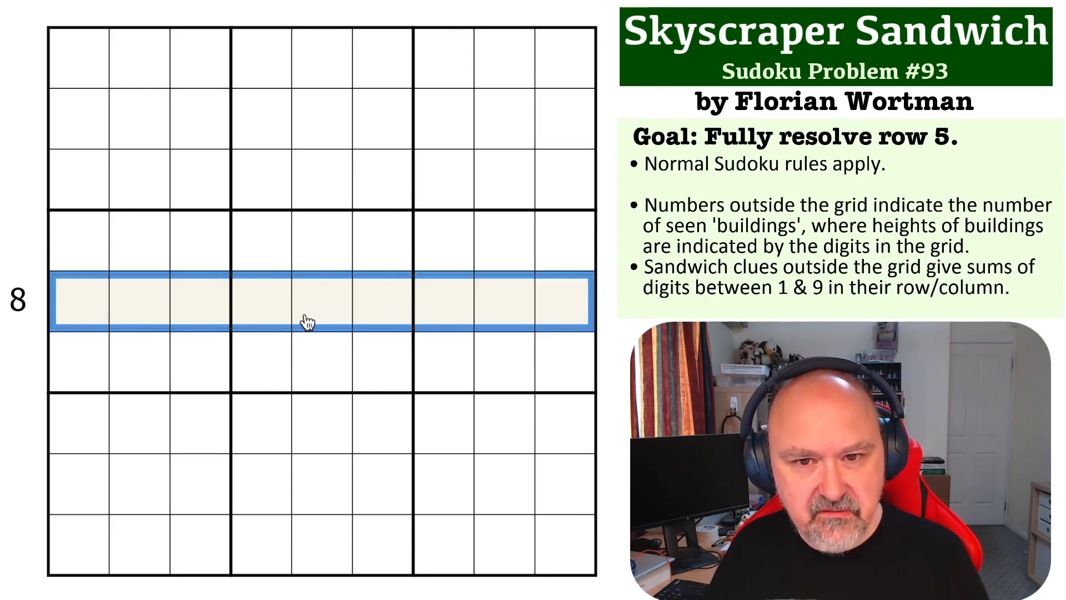
left_click_drag(87, 303, 558, 304)
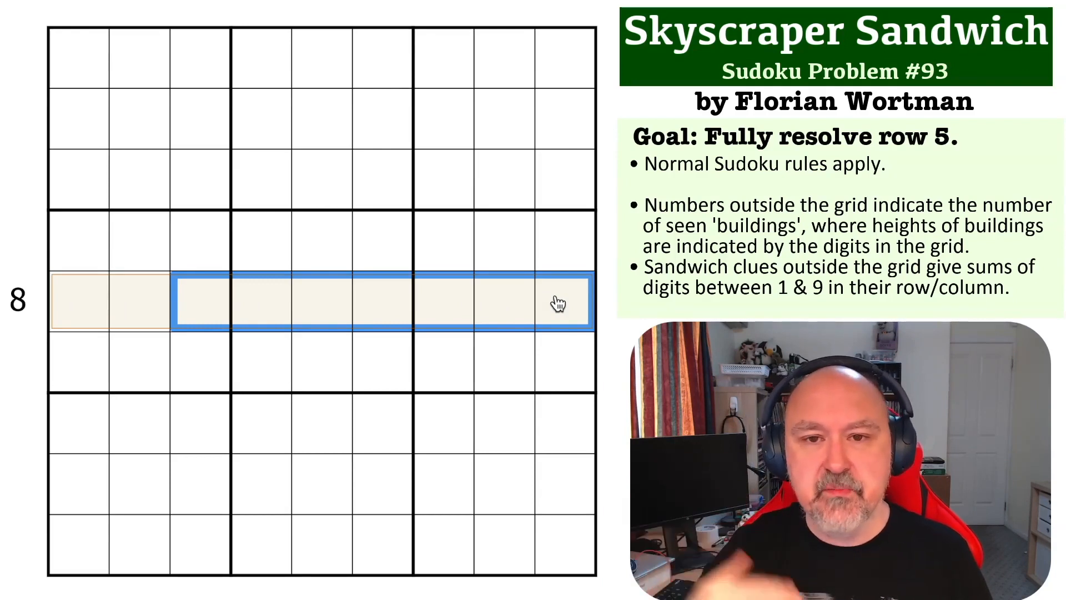
left_click_drag(66, 304, 551, 292)
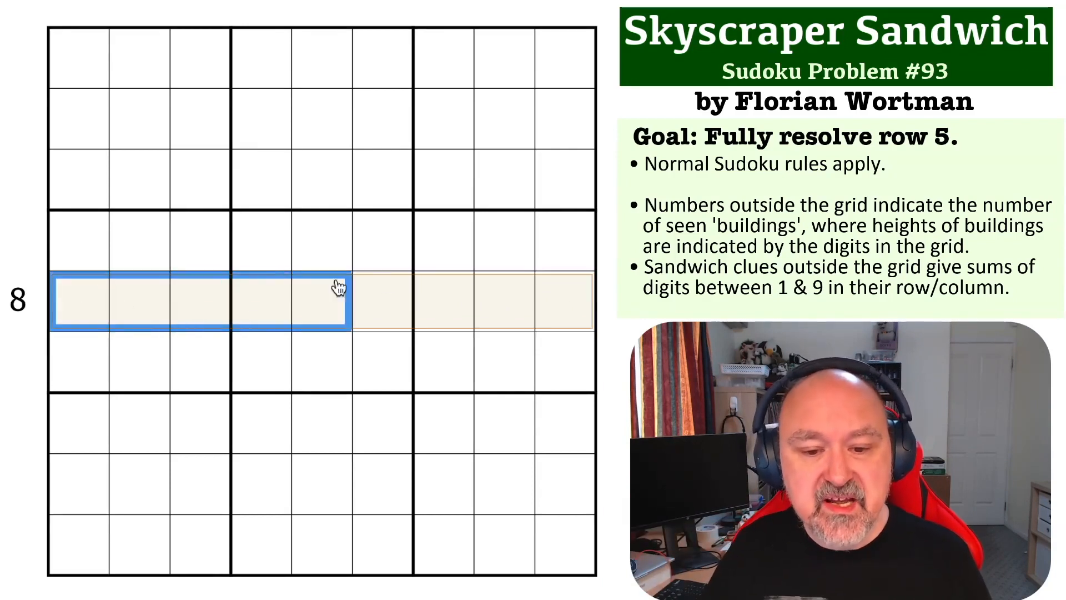
left_click(445, 301, "ctrl")
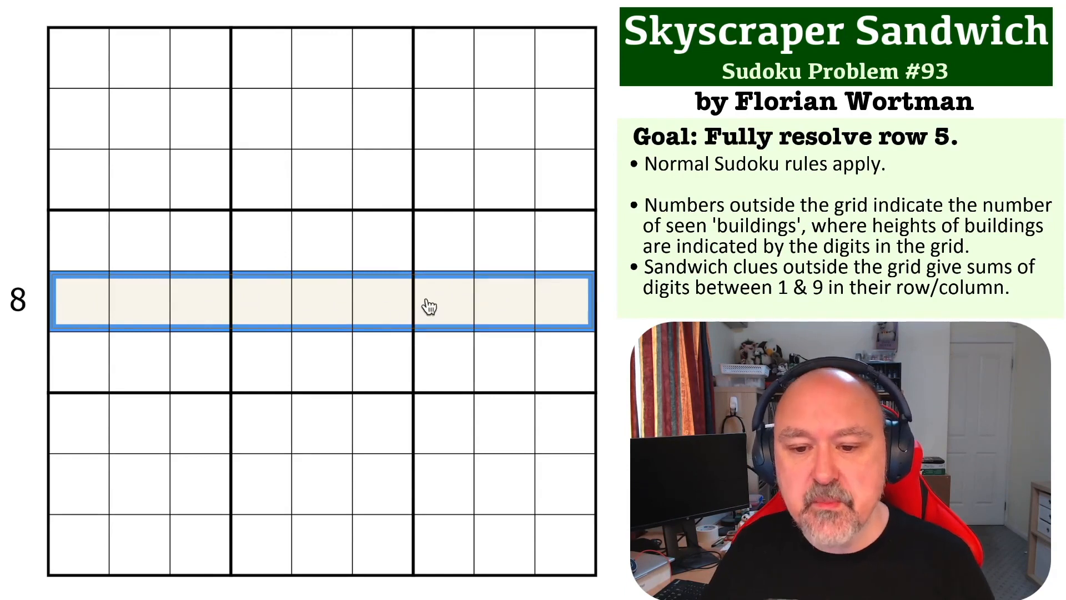
left_click(425, 312)
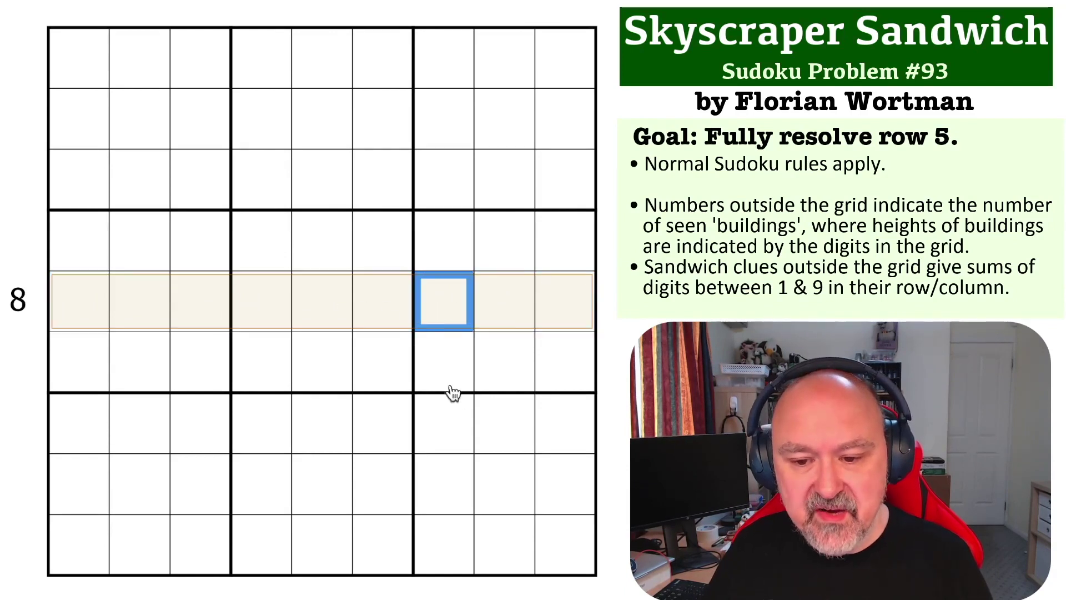
left_click(74, 312)
left_click(141, 301)
left_click(200, 304)
left_click(261, 305)
left_click(323, 304)
left_click(383, 304)
left_click(443, 304)
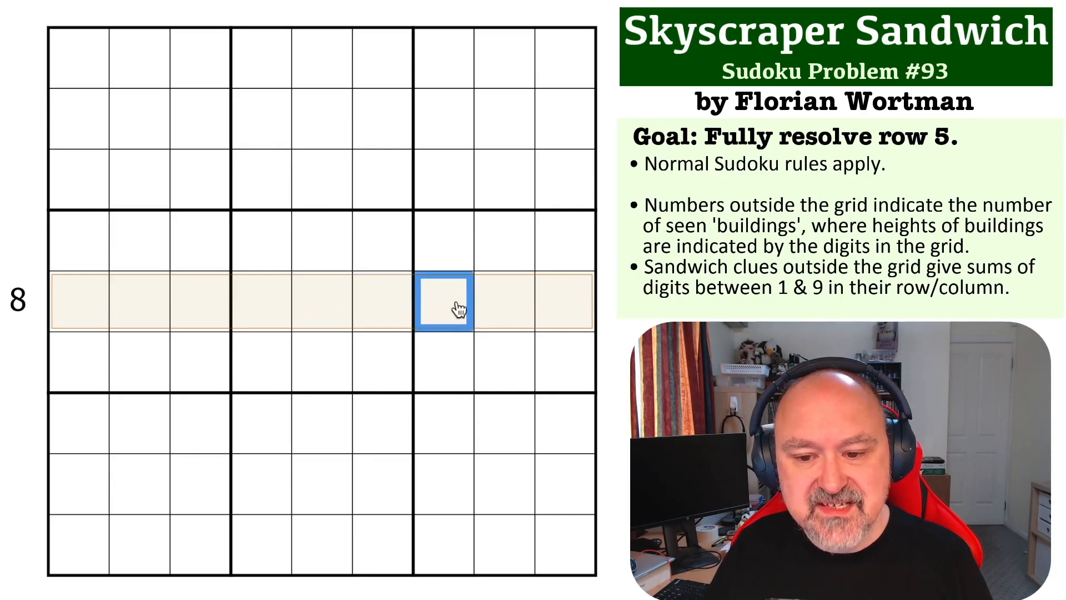
Corner-mark 9 as a candidate in cells 8 and 9 of row 5 and check it against the other seven cells
left_click_drag(517, 310, 562, 308)
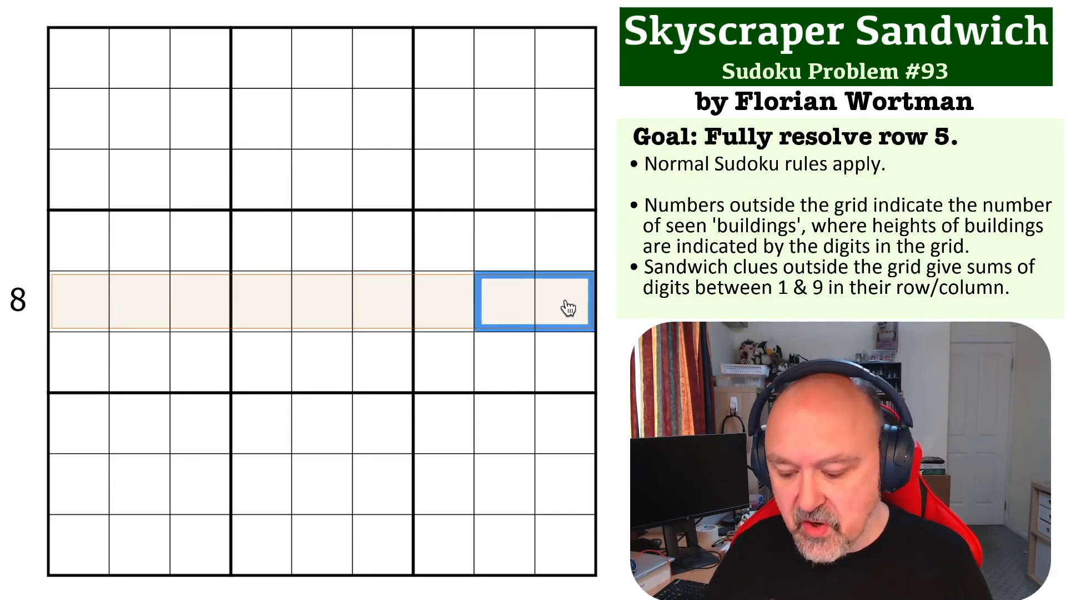
key("9")
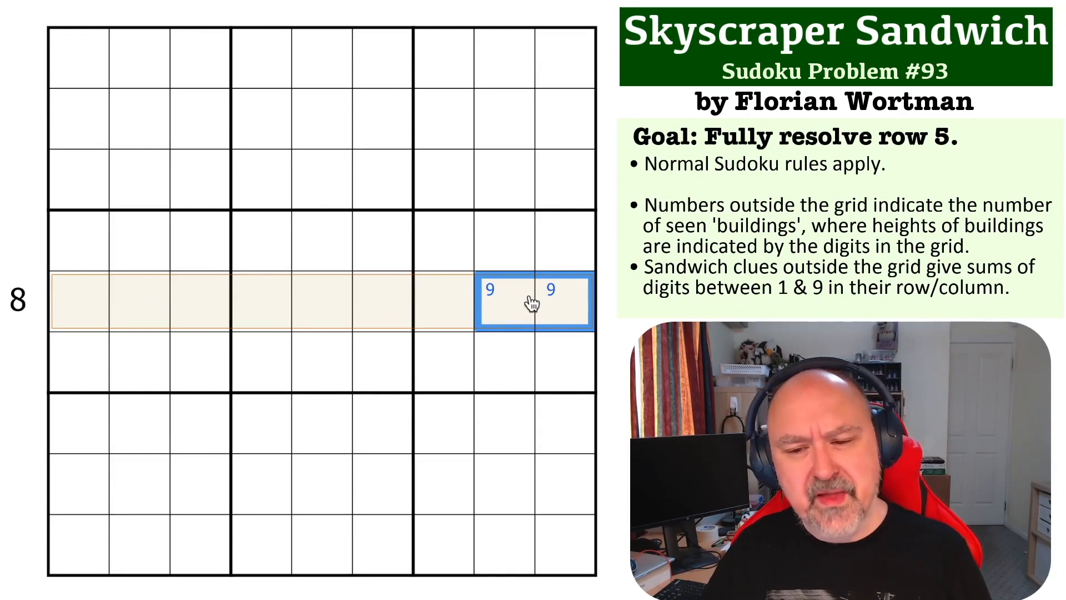
left_click(497, 316)
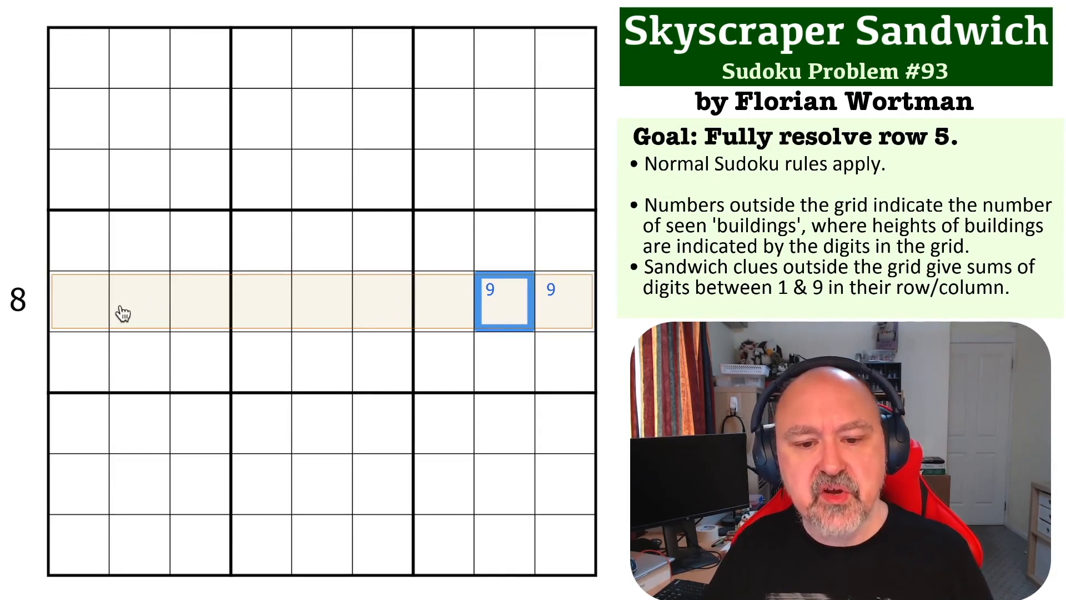
left_click_drag(58, 315, 474, 310)
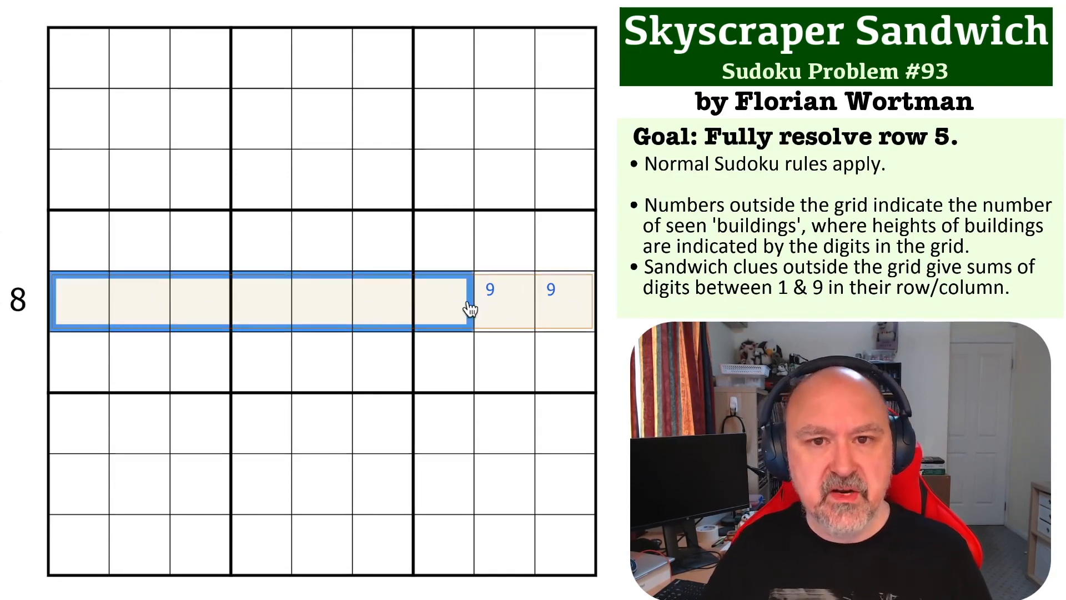
left_click_drag(60, 305, 505, 313)
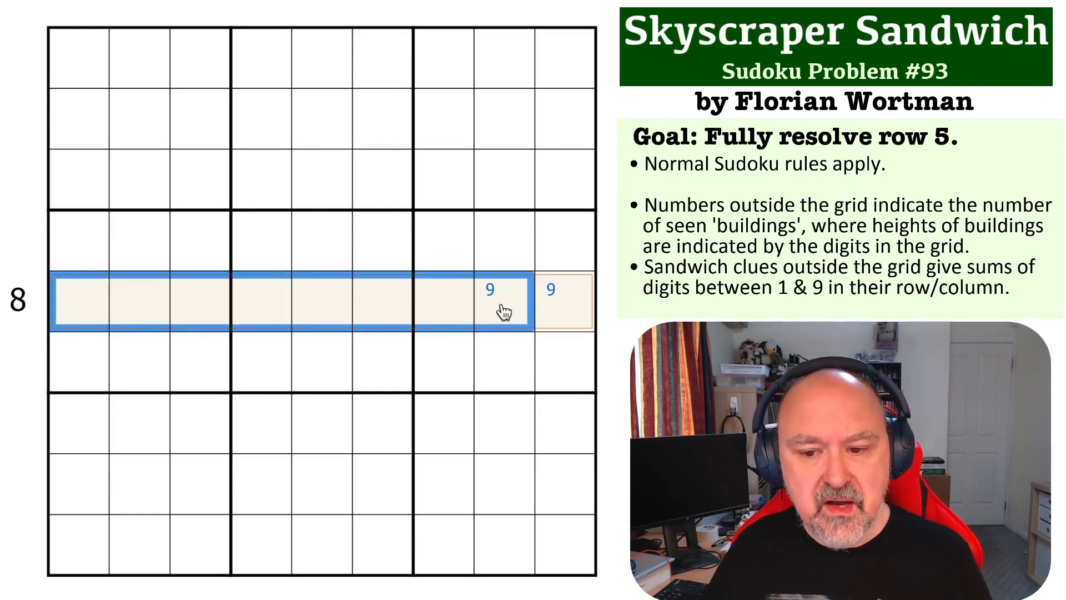
left_click(559, 305)
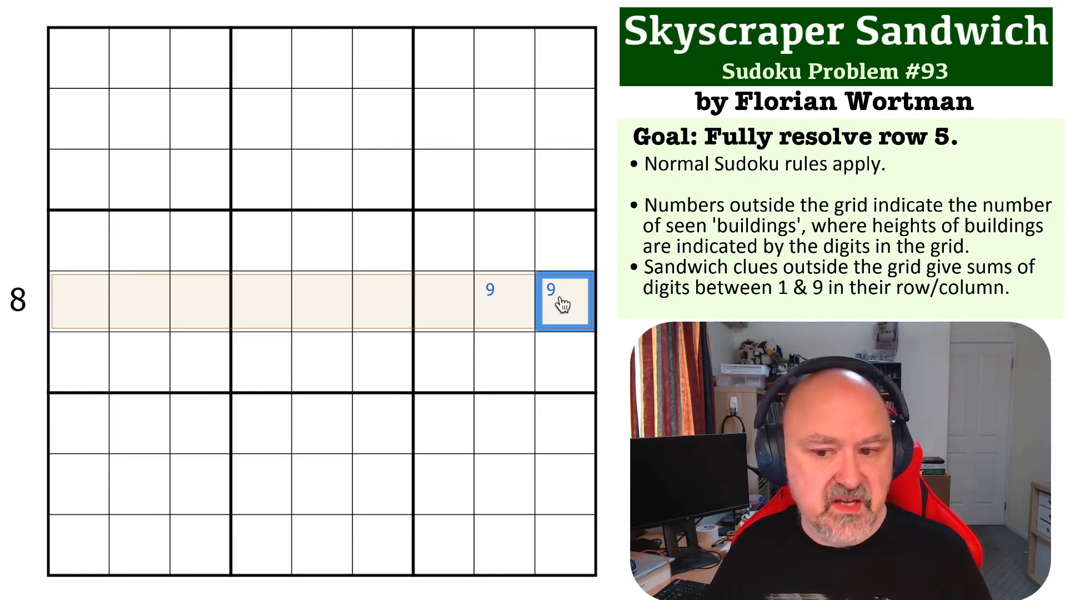
left_click_drag(559, 305, 71, 309)
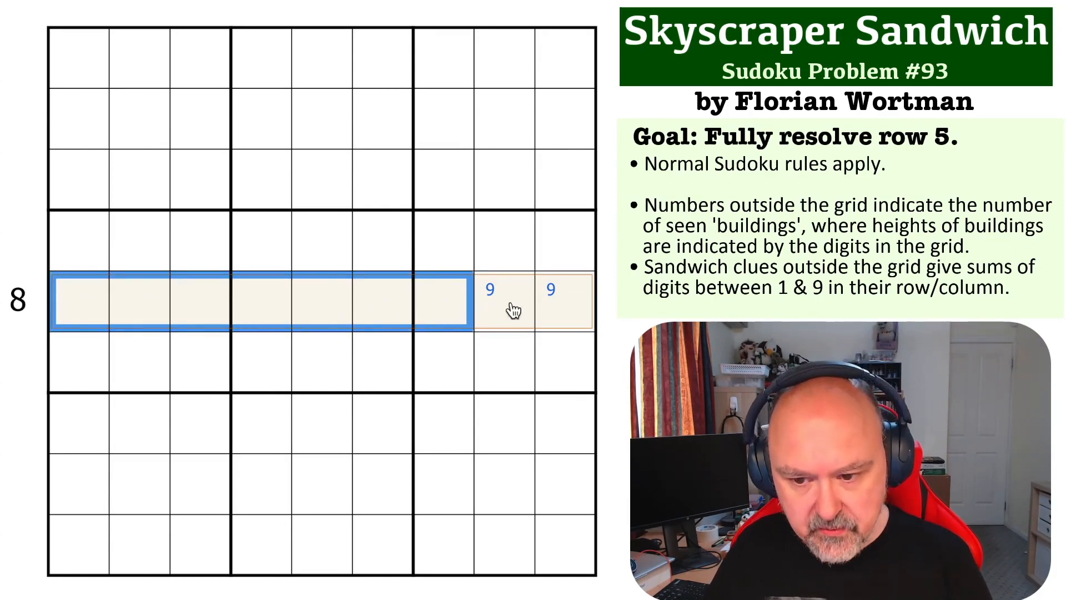
left_click_drag(514, 313, 564, 306)
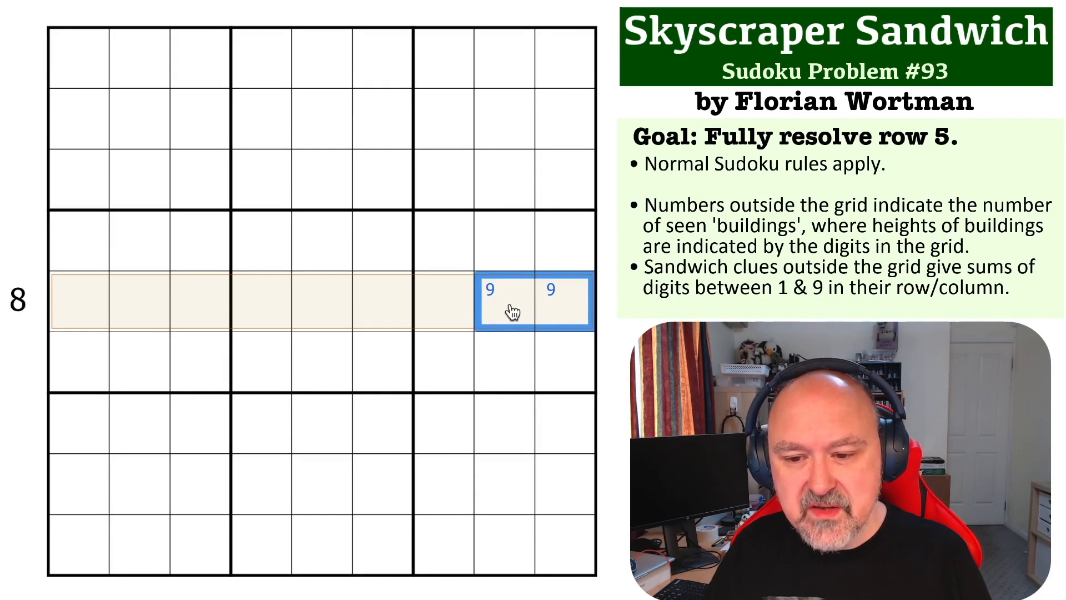
Compare the two 9-candidate cells of row 5 with cells 6 and 7
left_click(552, 304)
left_click(491, 313)
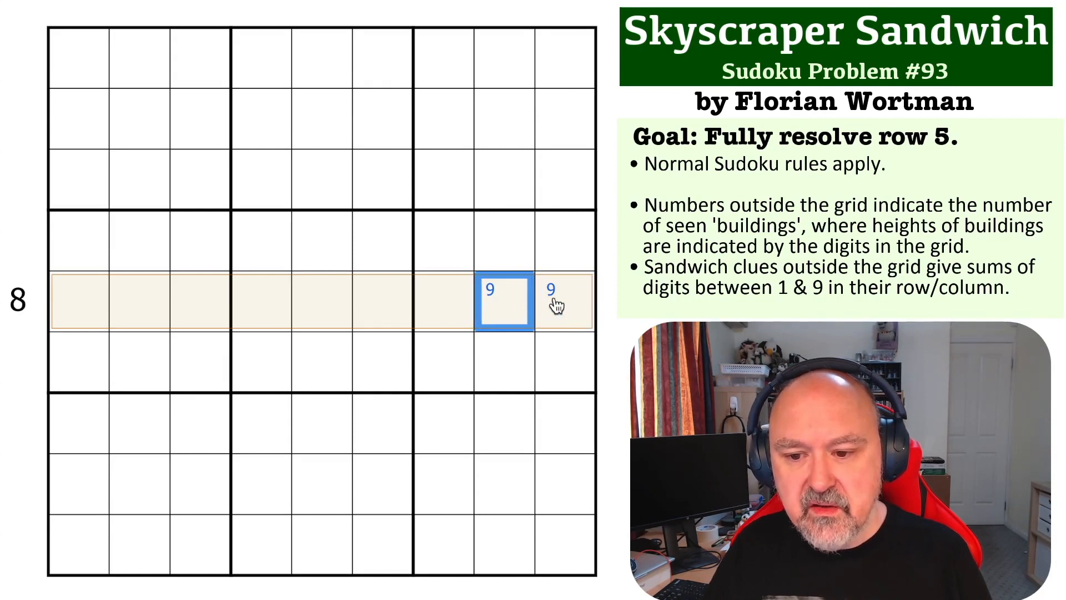
left_click(556, 306)
left_click(490, 312)
left_click_drag(433, 305, 375, 309)
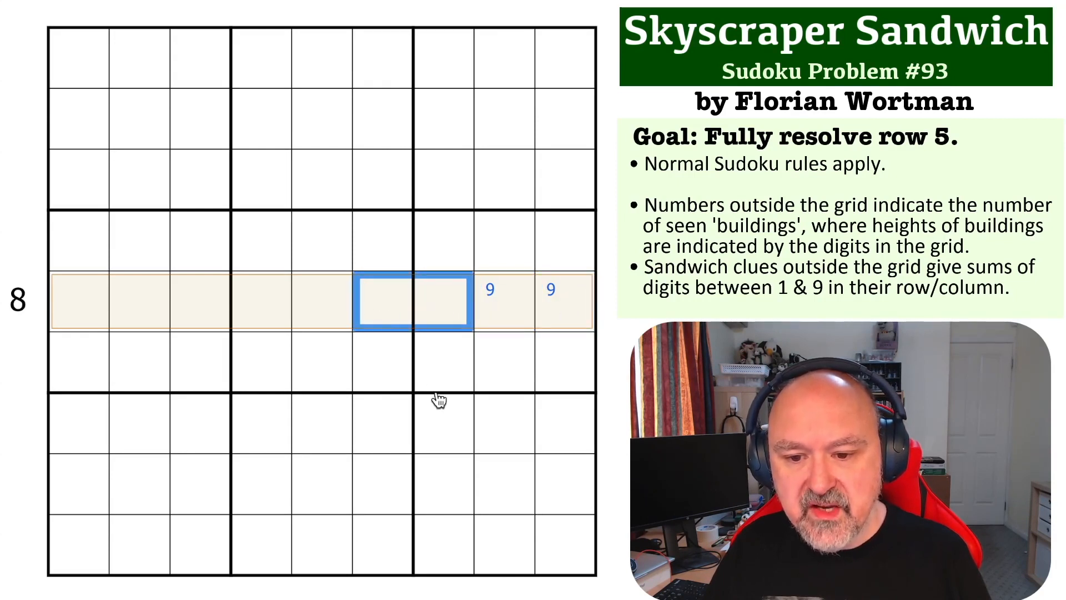
type("1")
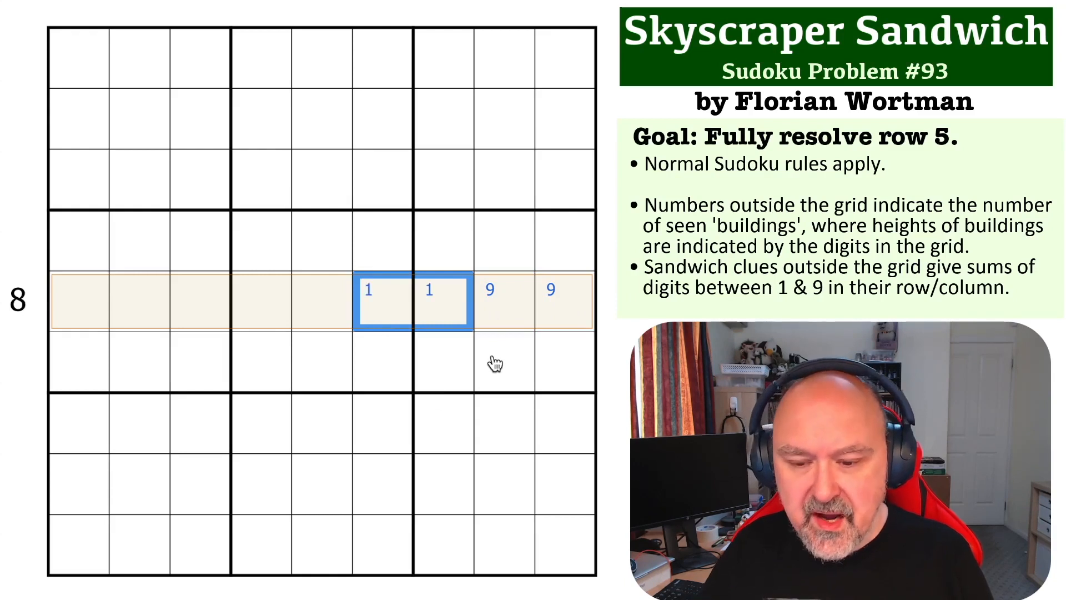
left_click(490, 308)
left_click_drag(368, 304, 425, 301)
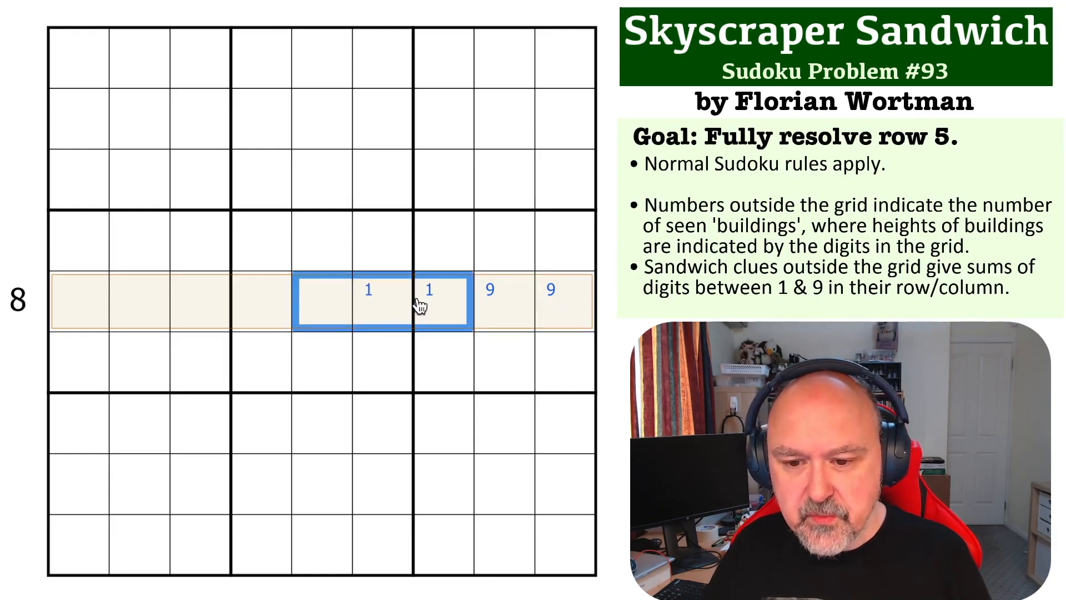
left_click(489, 310)
Narrow attention to cells 5–7 of row 5, the three cells carrying 1 pencil marks
left_click(368, 304)
left_click(333, 310)
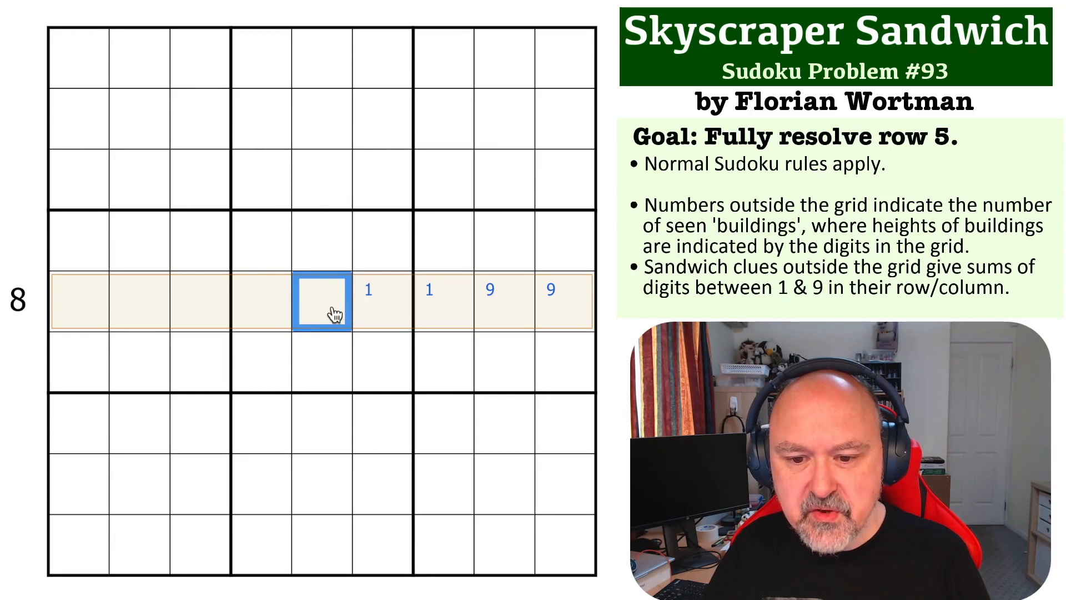
left_click_drag(333, 313, 438, 312)
left_click(332, 312)
type("1")
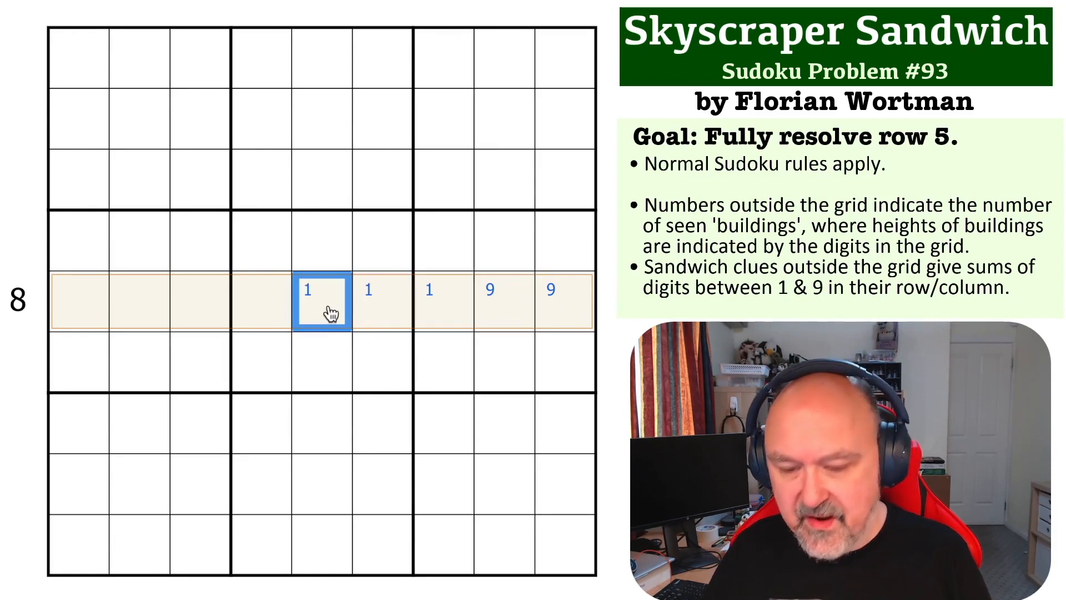
left_click_drag(325, 312, 490, 300)
mouse_move(322, 317)
left_mouse_down()
mouse_move(383, 304)
mouse_move(573, 310)
left_mouse_up()
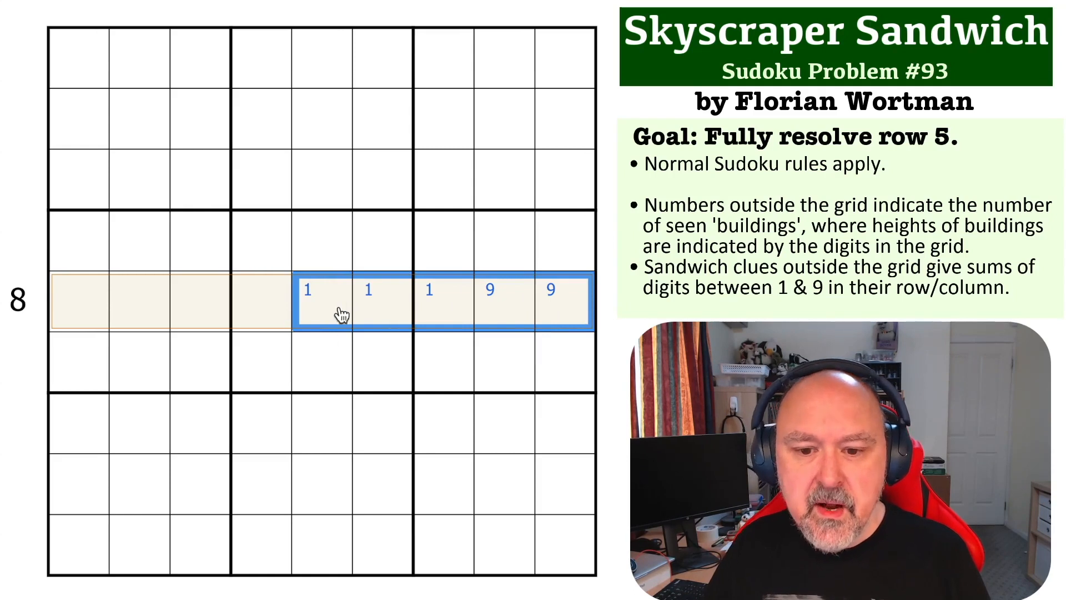
left_click_drag(338, 310, 550, 309)
left_click_drag(325, 307, 428, 305)
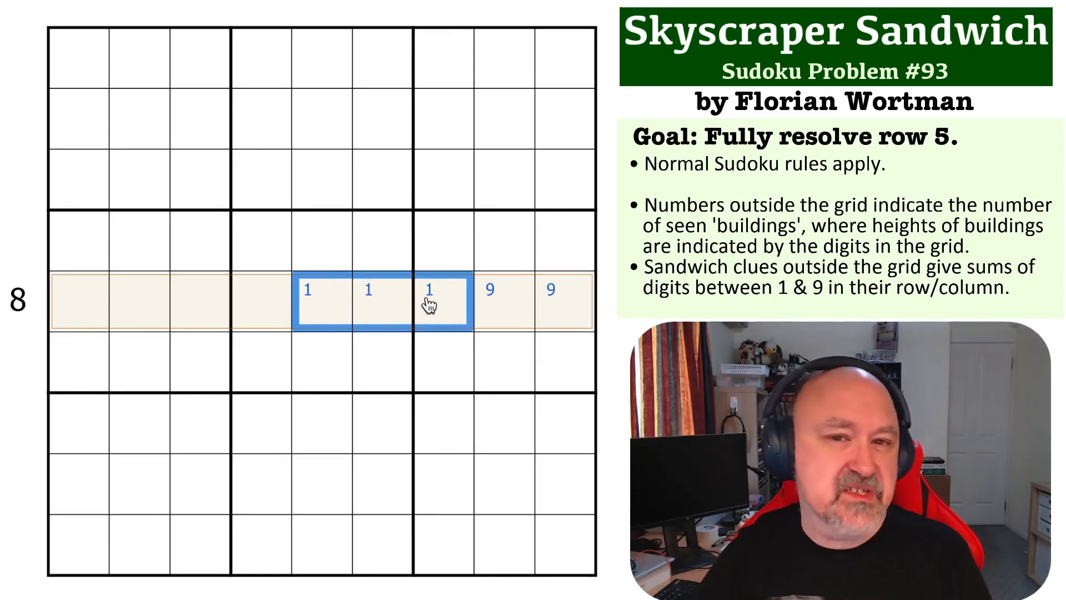
Settle on the first cell of row 5 as the position for the digit 2
left_click_drag(81, 320, 568, 314)
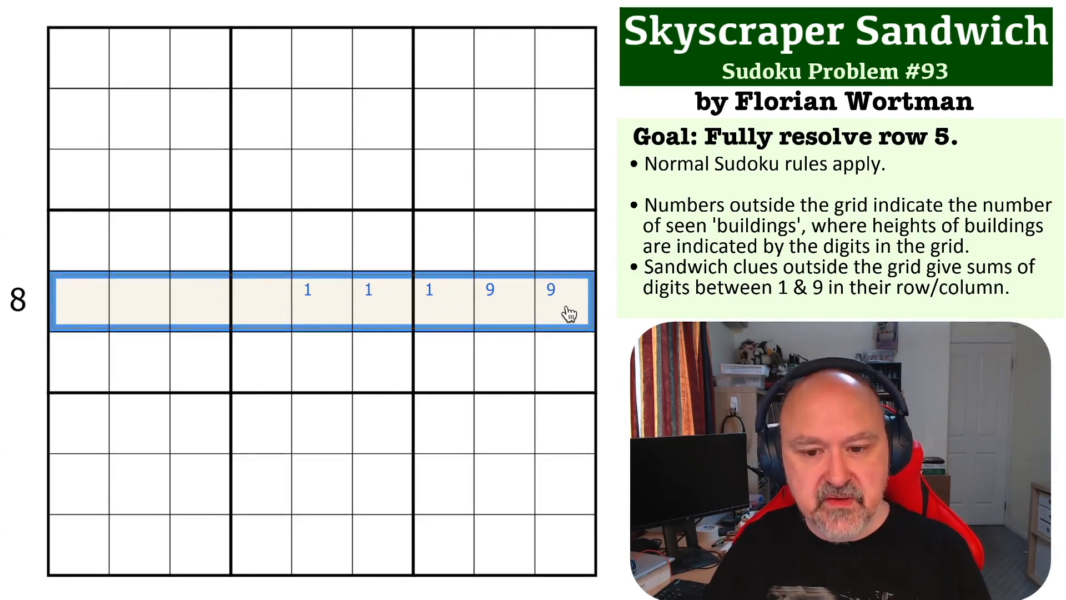
left_click_drag(320, 308, 428, 311)
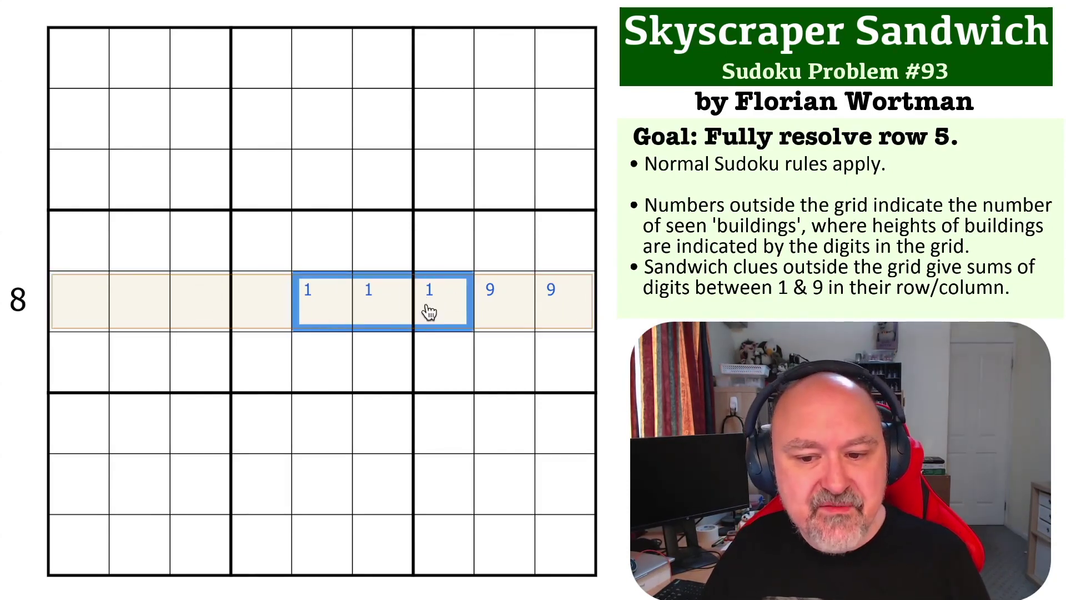
left_click(81, 311)
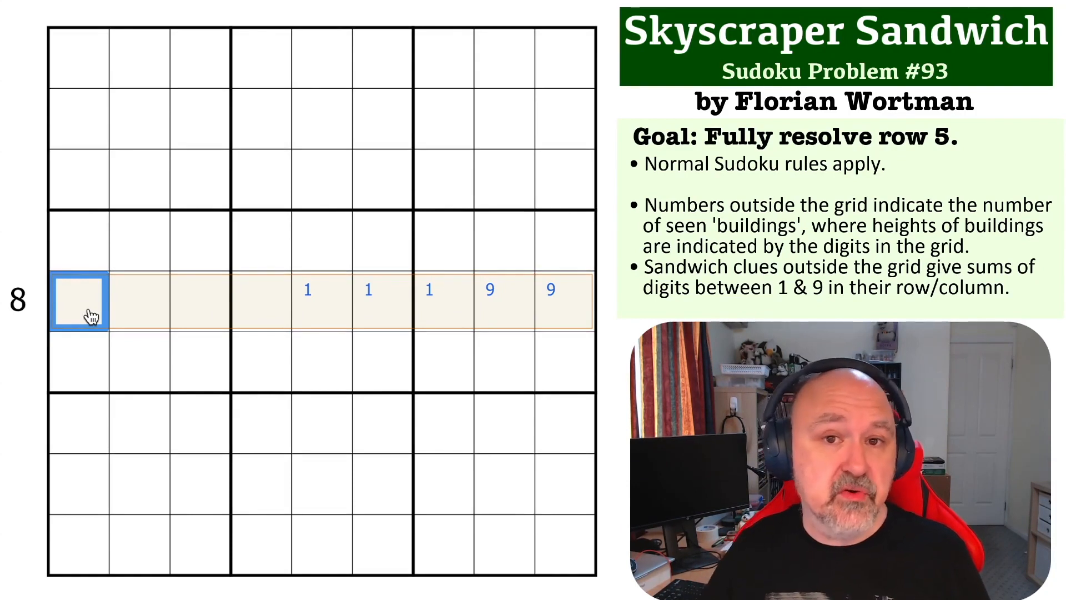
left_click_drag(81, 300, 569, 321)
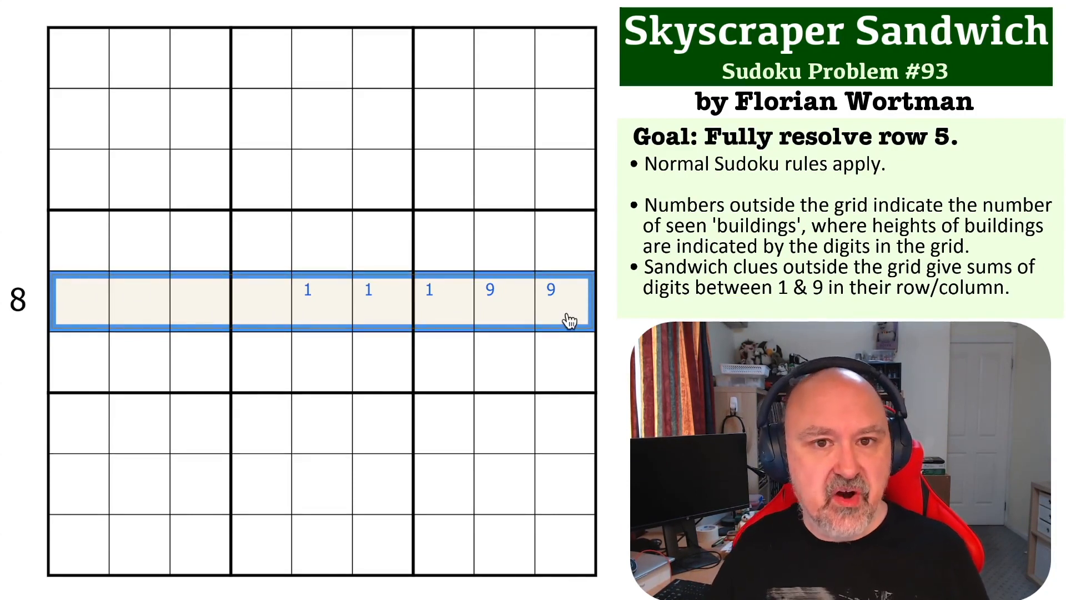
left_click_drag(87, 313, 550, 310)
left_click_drag(81, 302, 543, 301)
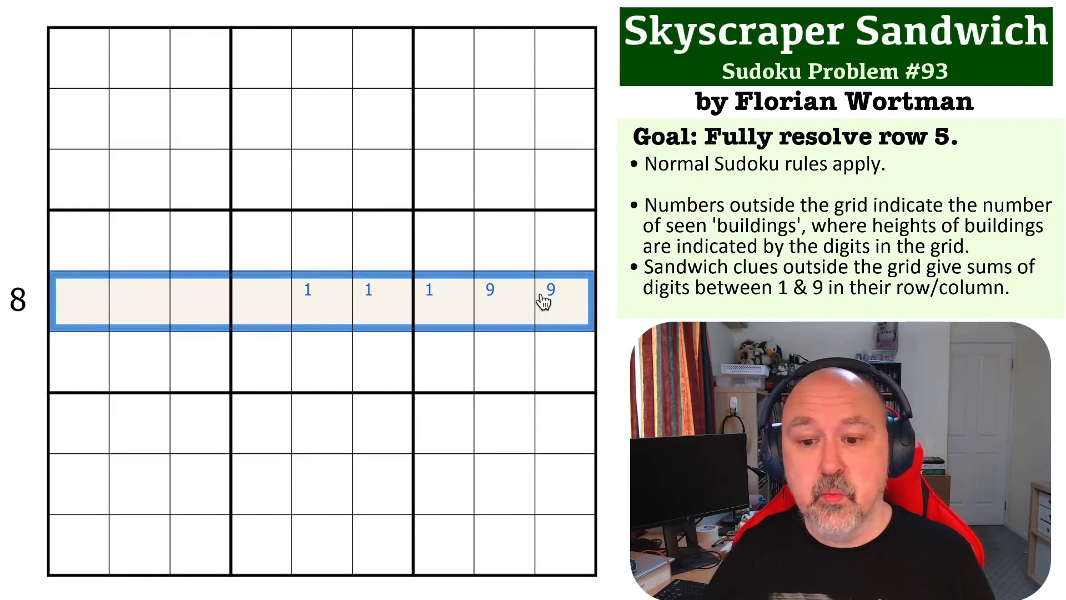
left_click(82, 302)
left_click_drag(81, 300, 554, 296)
left_click_drag(334, 315, 444, 307)
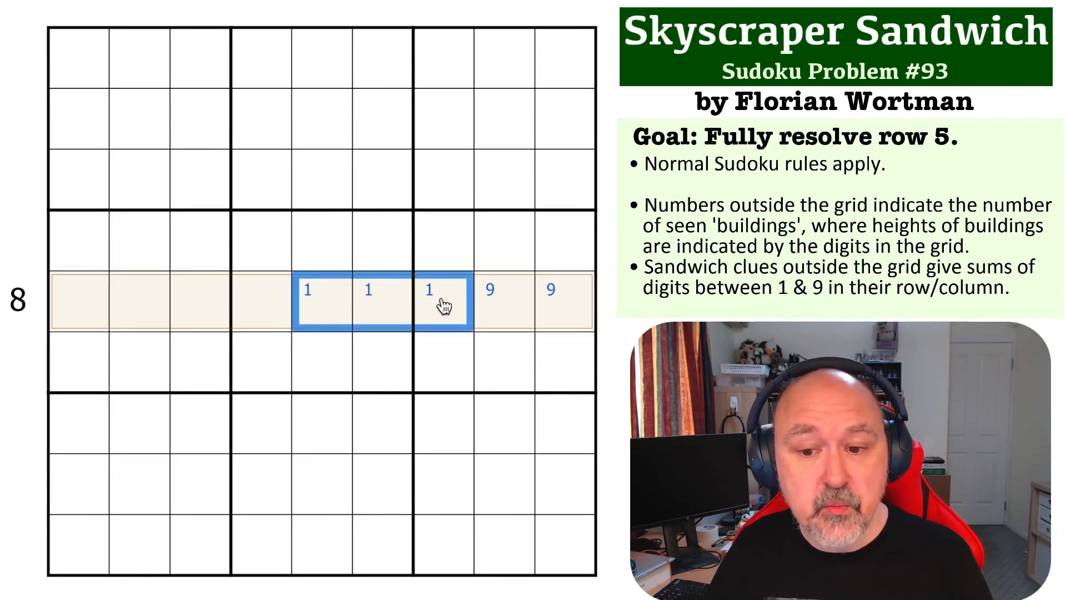
left_click(92, 309)
type("2")
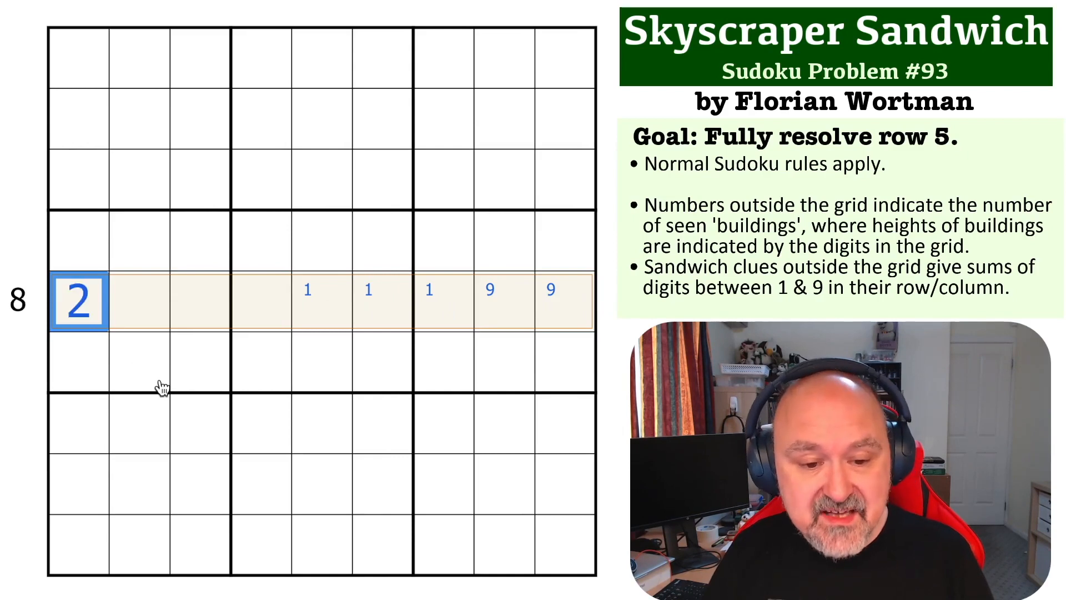
Enter 3, 4 and 5 into cells 2–4 of row 5, stepping right from the 2
key("Right")
type("3")
key("Right")
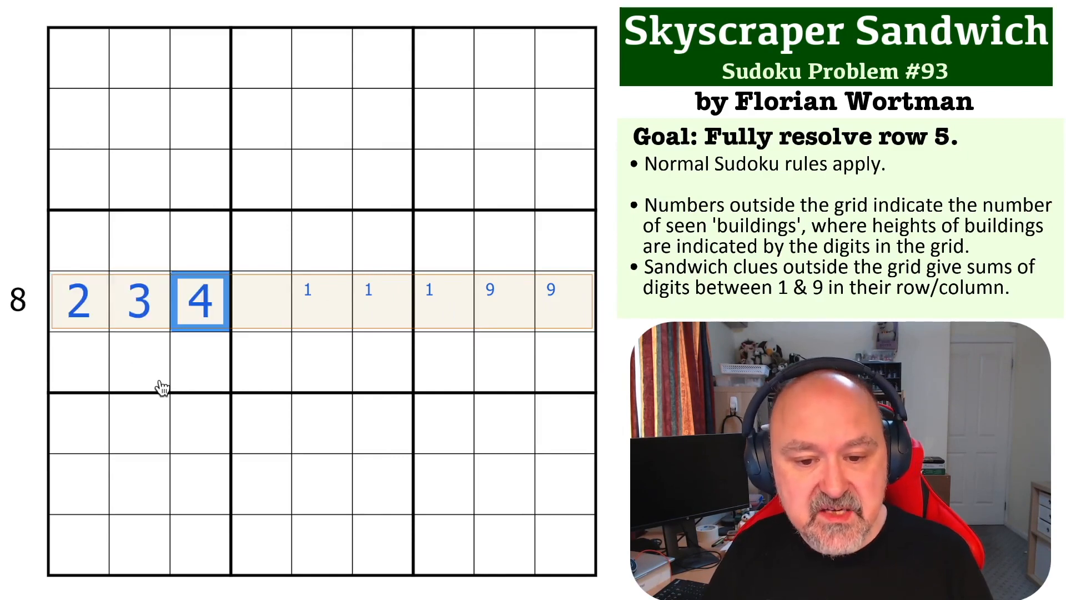
key("Right")
type("5")
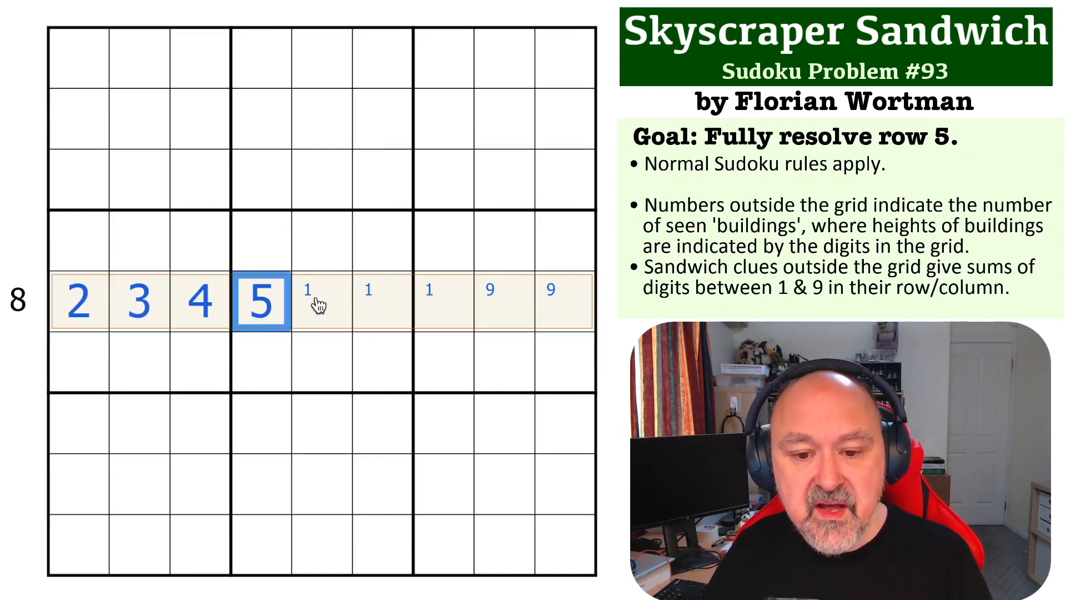
left_click_drag(317, 300, 543, 309)
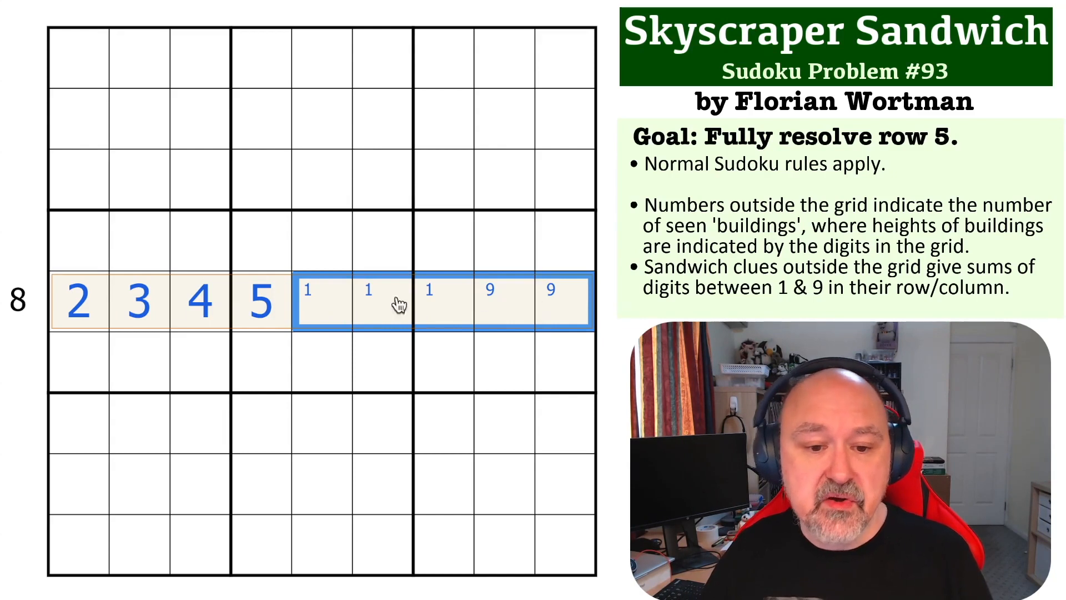
Check the placed 2 and 3 against the unresolved cells 5–8 of row 5
left_click(77, 304)
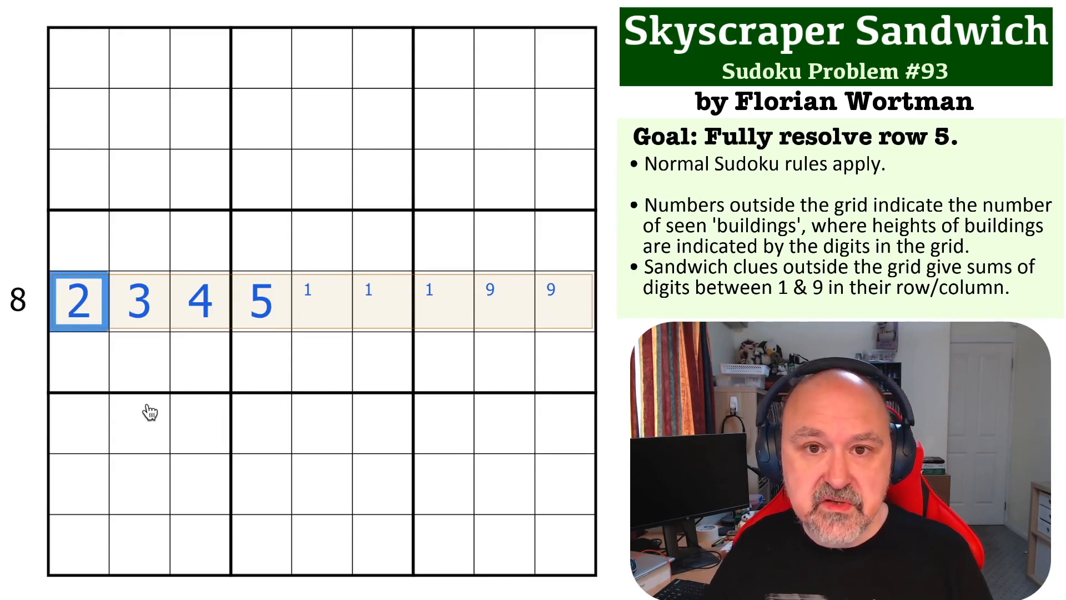
left_click(140, 317)
left_click(95, 305, "ctrl")
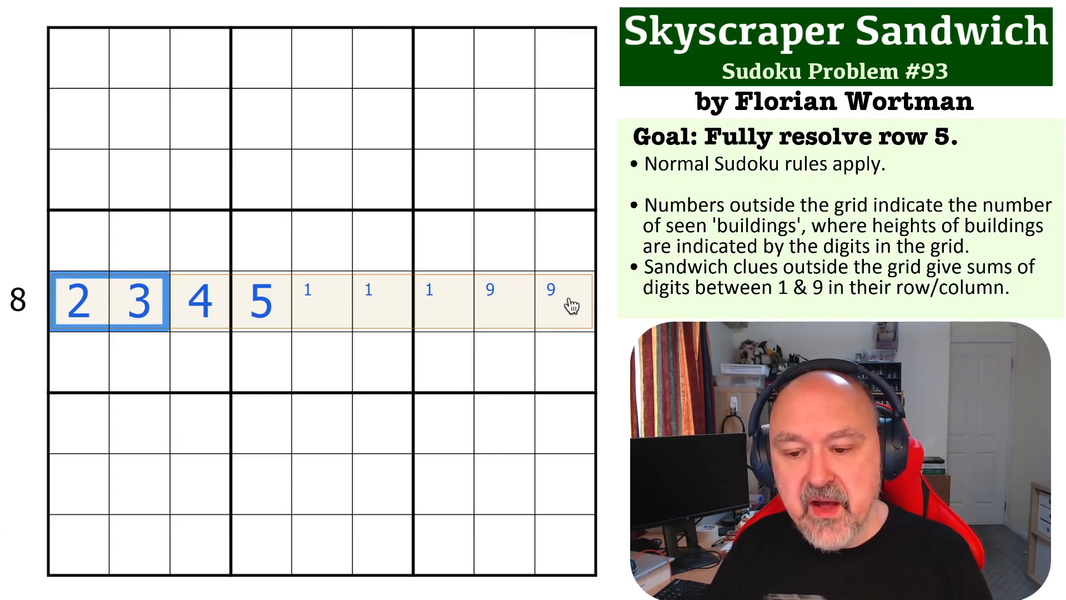
left_click_drag(567, 304, 344, 297)
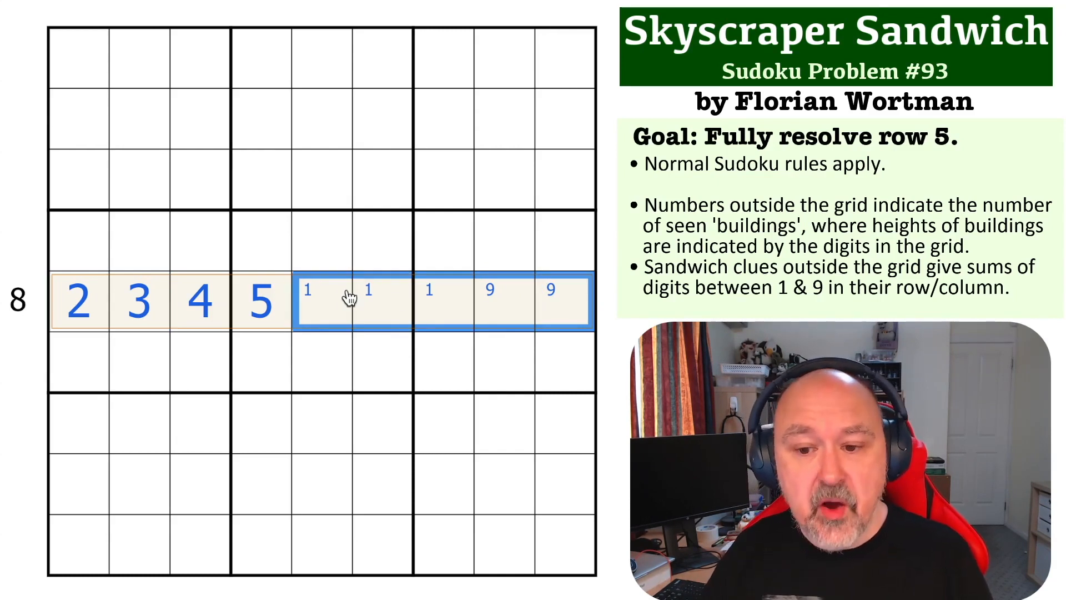
left_click_drag(340, 309, 515, 310)
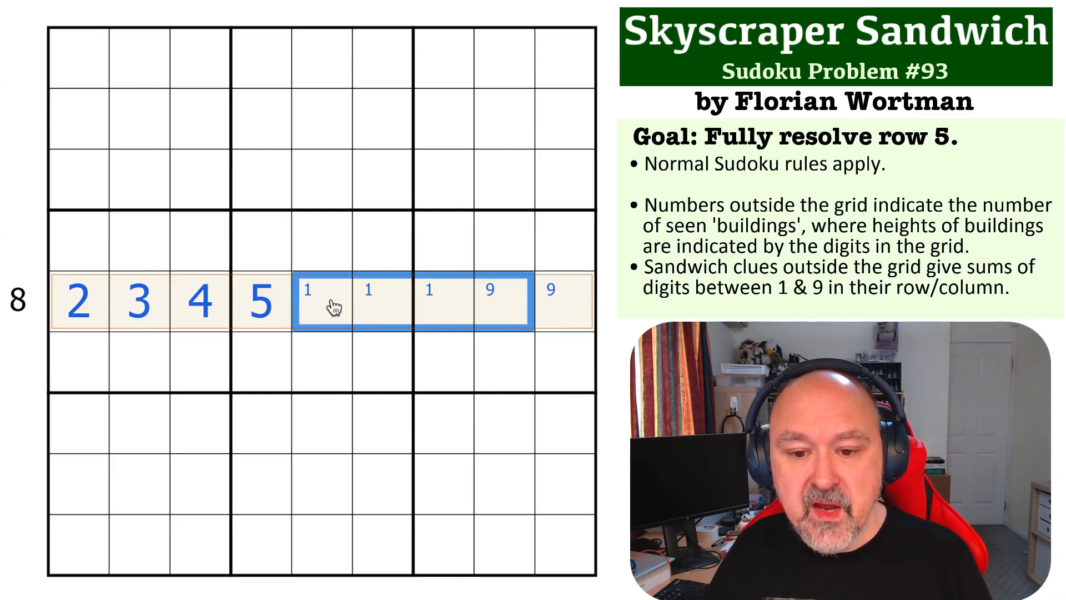
Choose the last cell of row 5 as the position for the digit 9
left_click(550, 307)
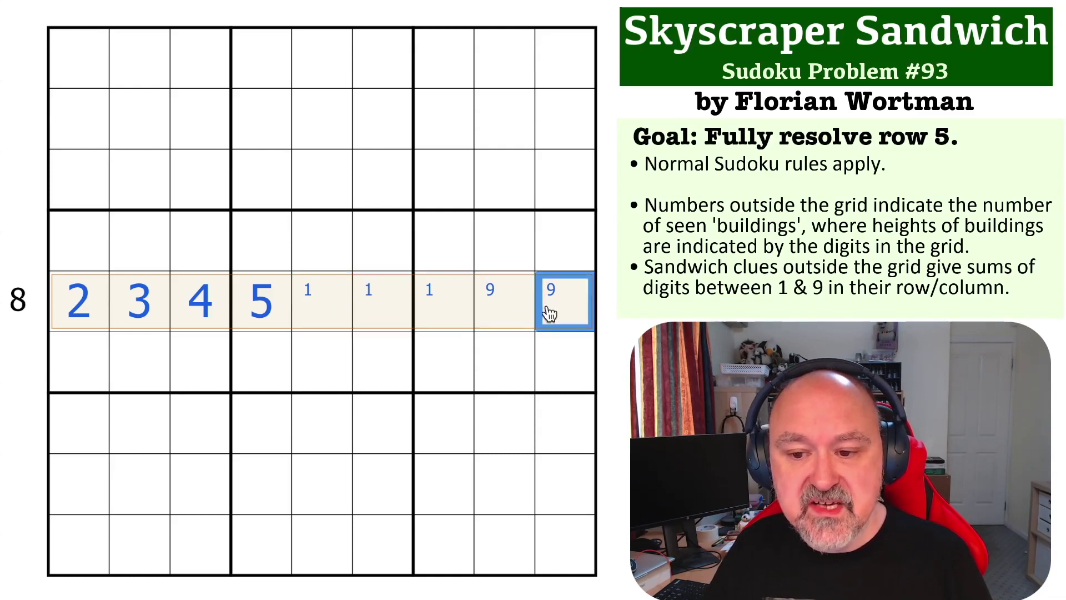
left_click(518, 311)
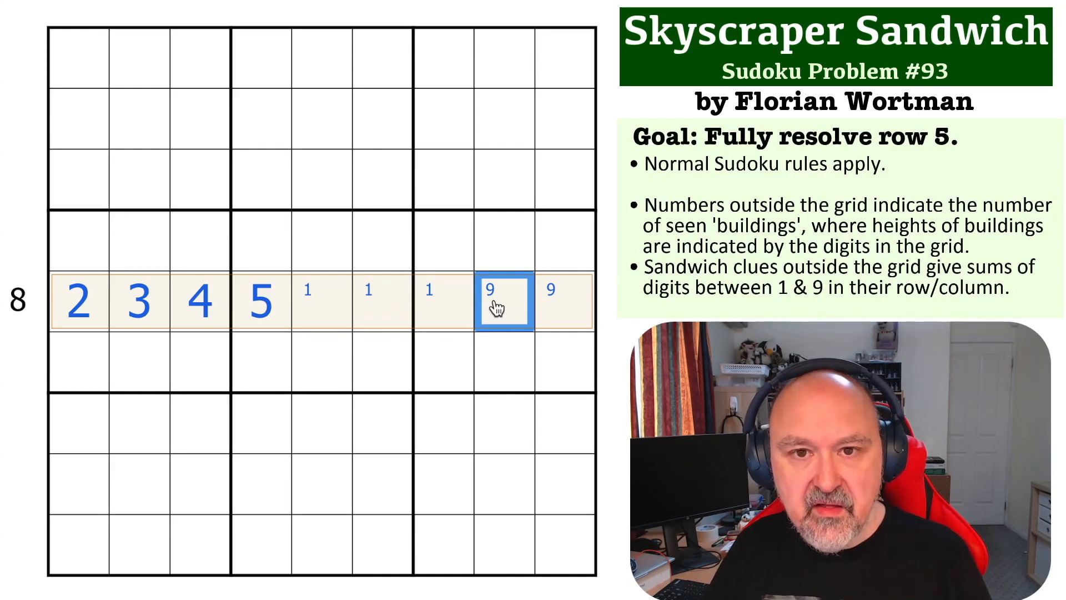
left_click(558, 309)
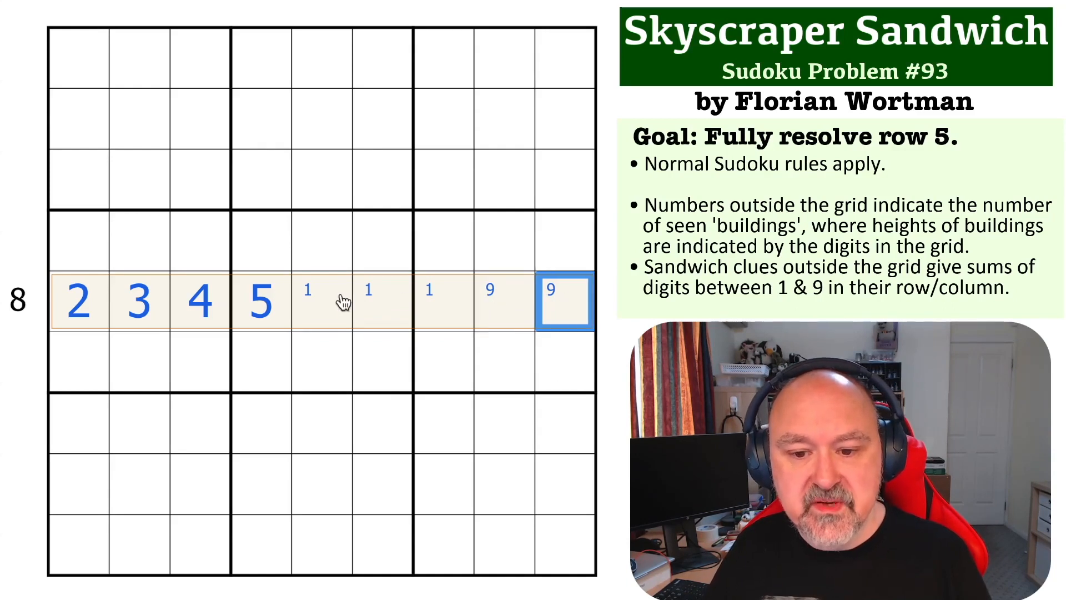
left_click_drag(344, 302, 449, 304)
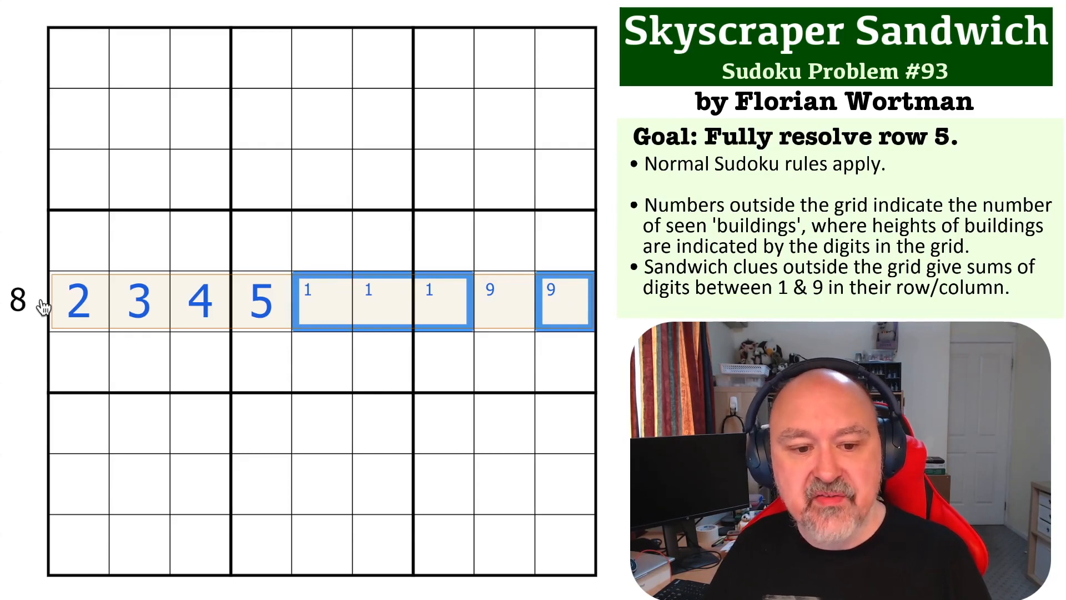
left_click(576, 312)
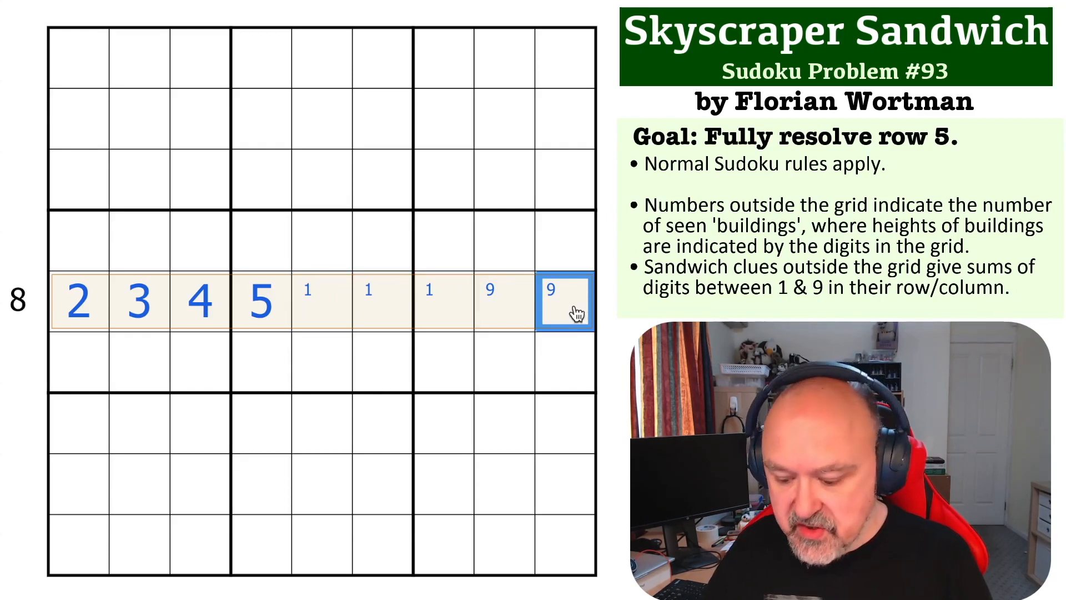
type("9")
Place 8 in cell 8 and 1 in cell 7 of row 5
left_click_drag(79, 301, 138, 301)
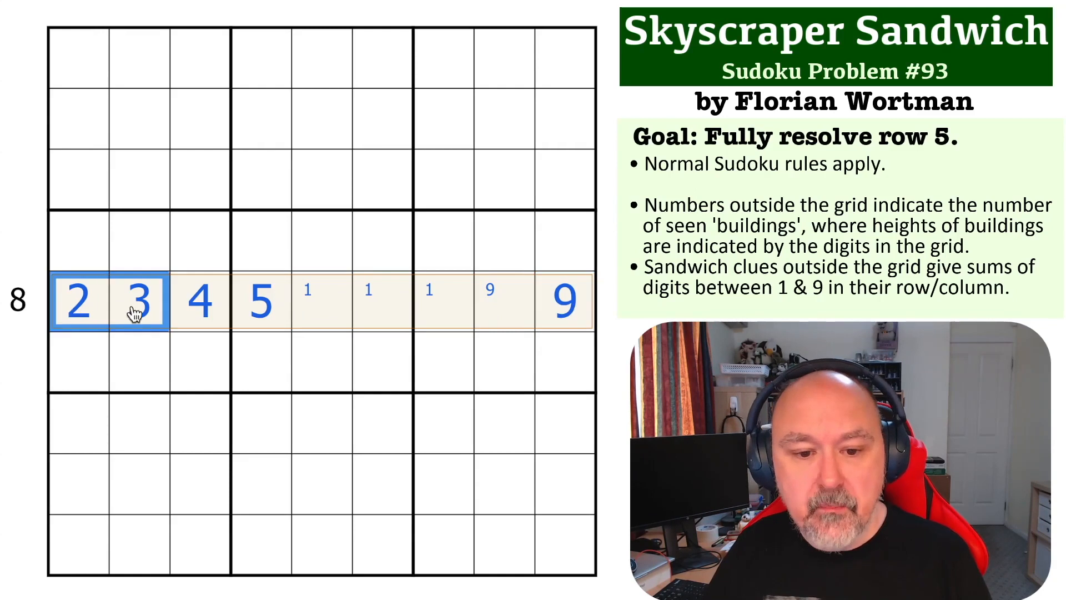
left_click(462, 304)
left_click(504, 302)
type("8")
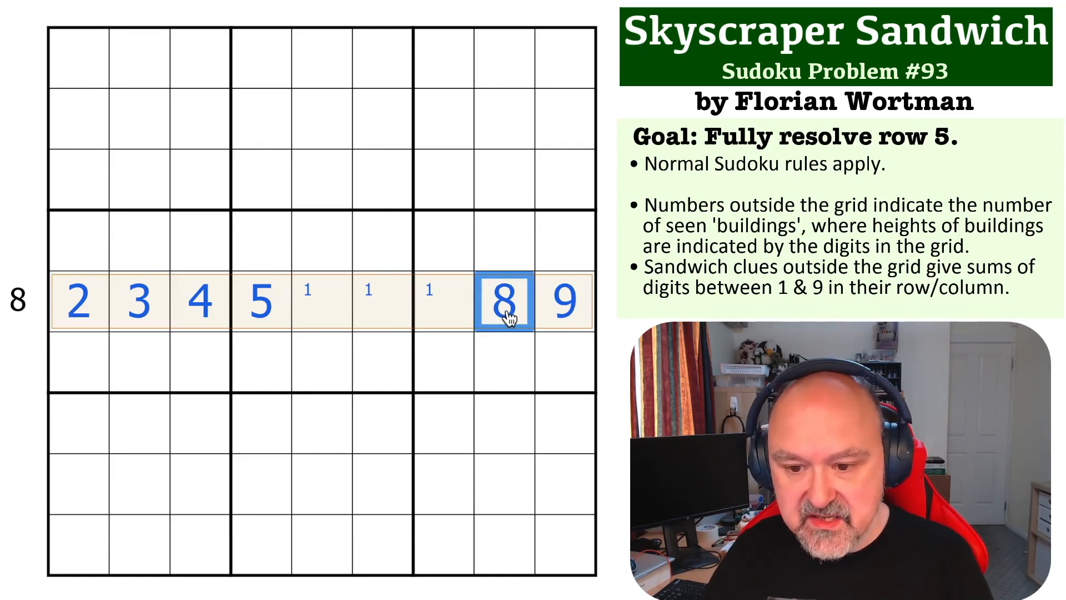
left_click(443, 302)
type("1")
Fill cells 5 and 6 with 6 and 7, completing row 5, and dismiss the congratulations dialog
left_click_drag(79, 302, 504, 309)
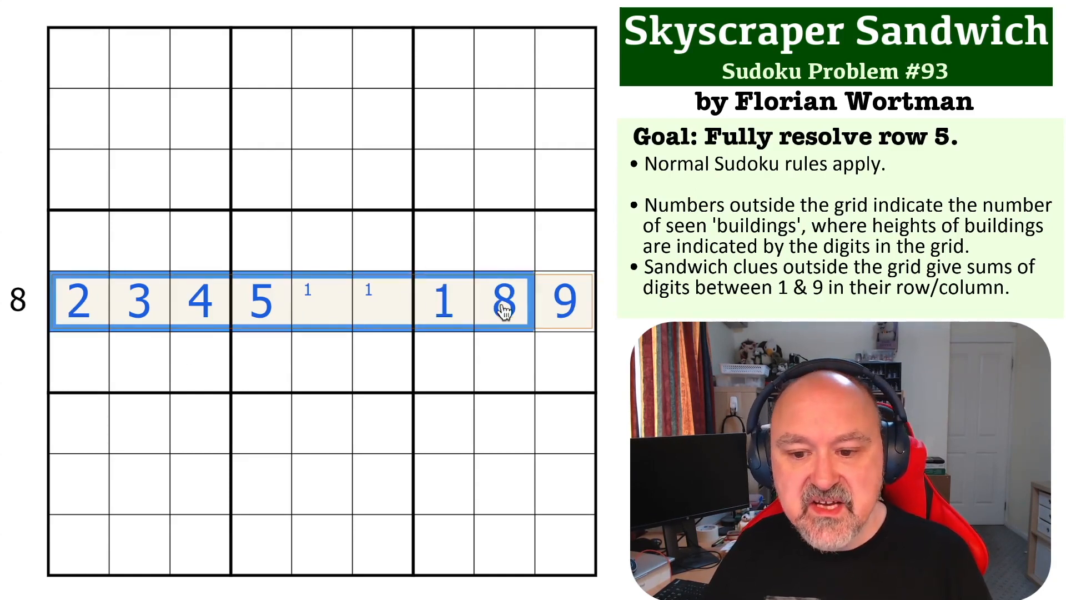
left_click(443, 302)
left_click(322, 302)
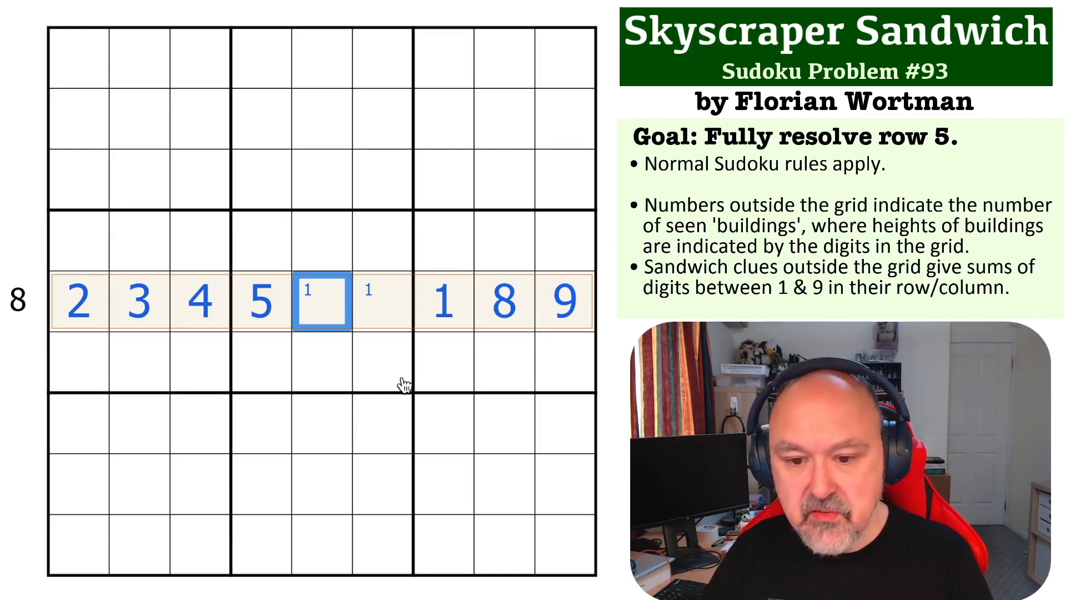
type("6")
key("Right")
type("7")
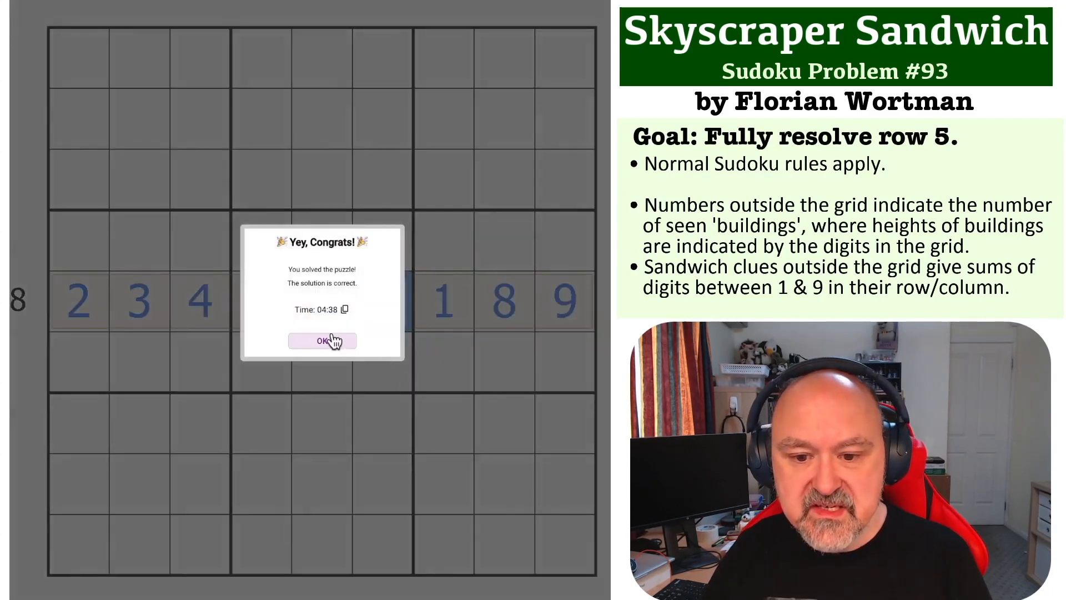
left_click(326, 342)
key("Escape")
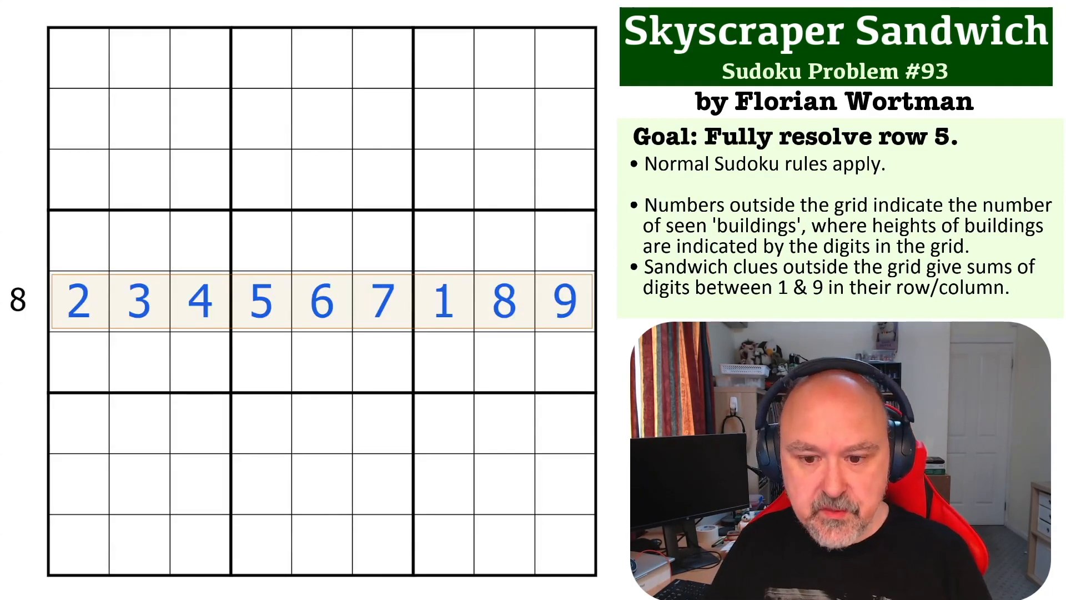